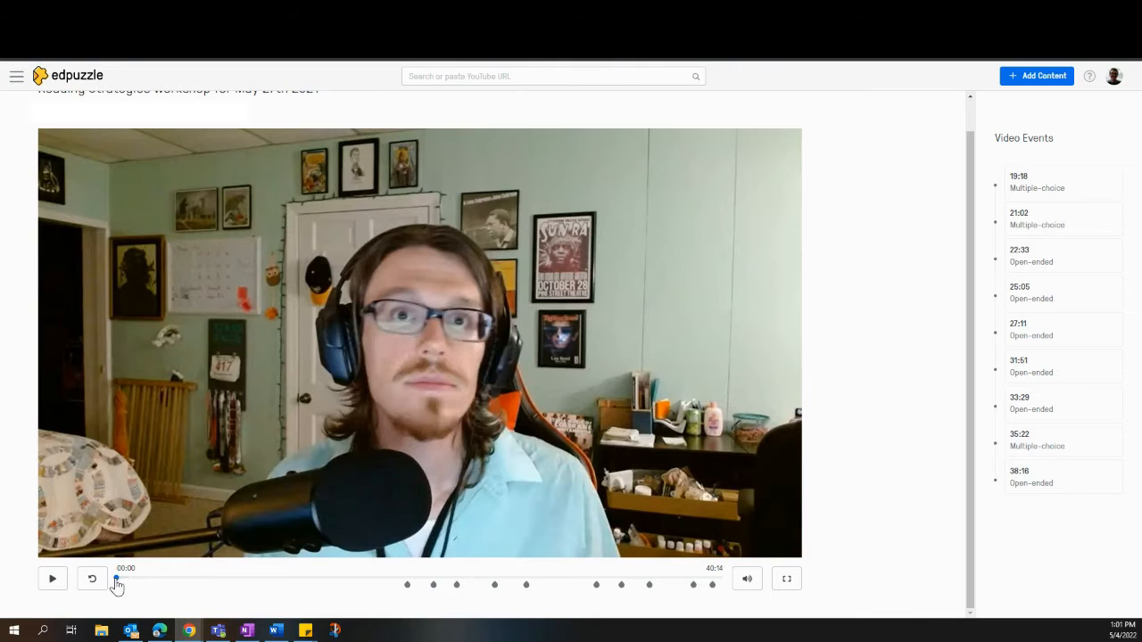
# Skip the workshop video ahead to its first multiple-choice question at 19:18, and leave the video page
pyautogui.moveTo(116, 581); pyautogui.dragTo(408, 591)
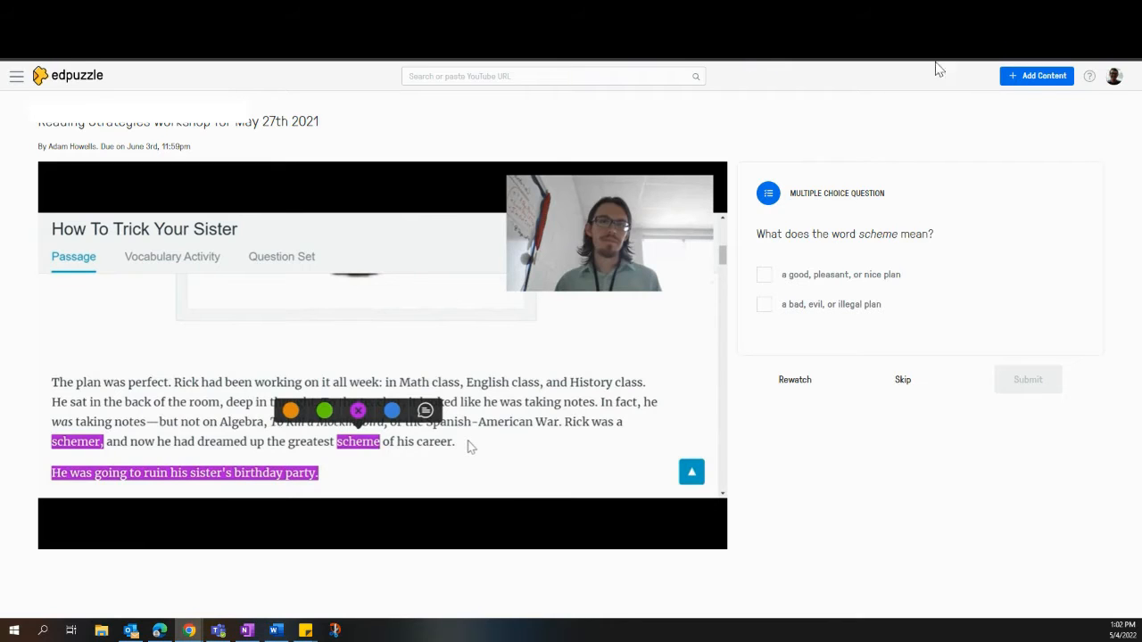
pyautogui.click(83, 78)
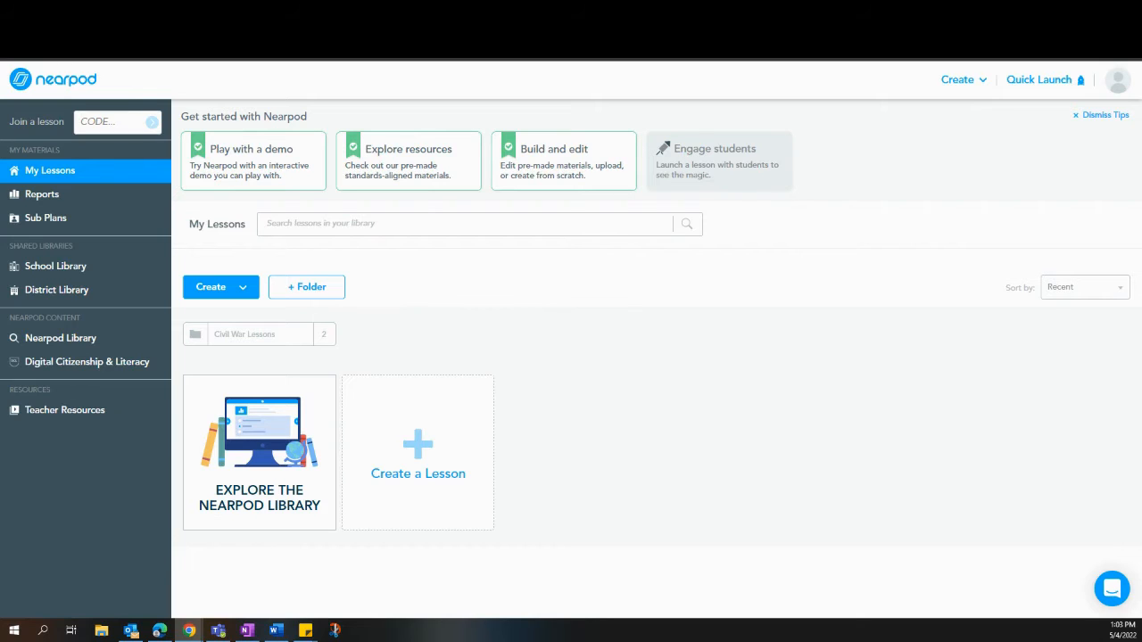
# Create a new lesson in Nearpod and add a blank slide with the Ruby theme
pyautogui.click(426, 469)
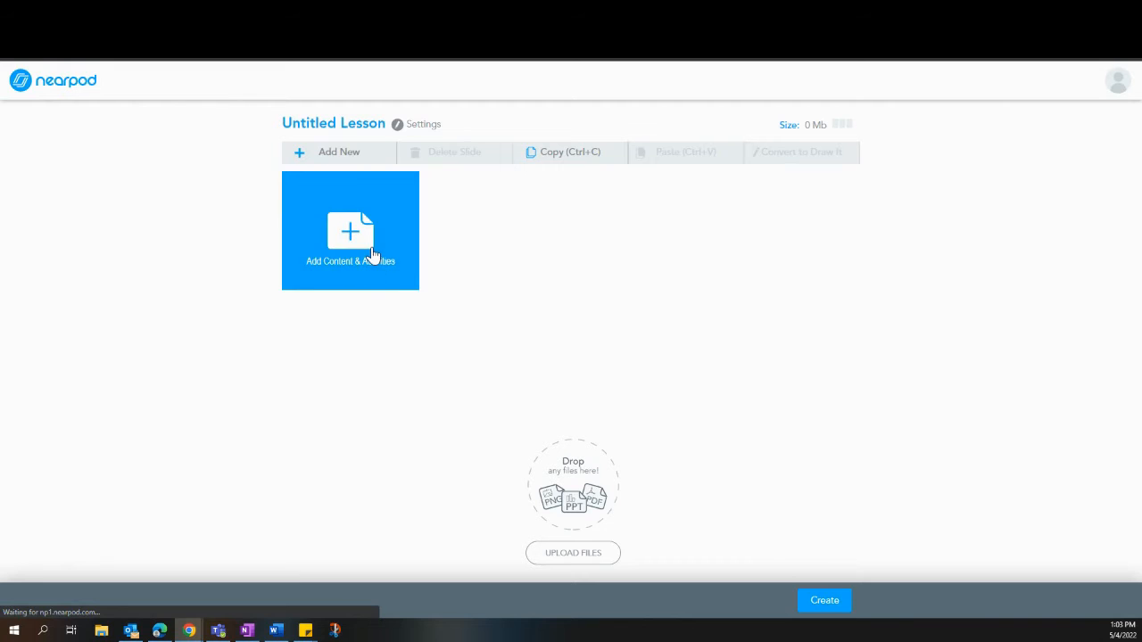
pyautogui.click(373, 256)
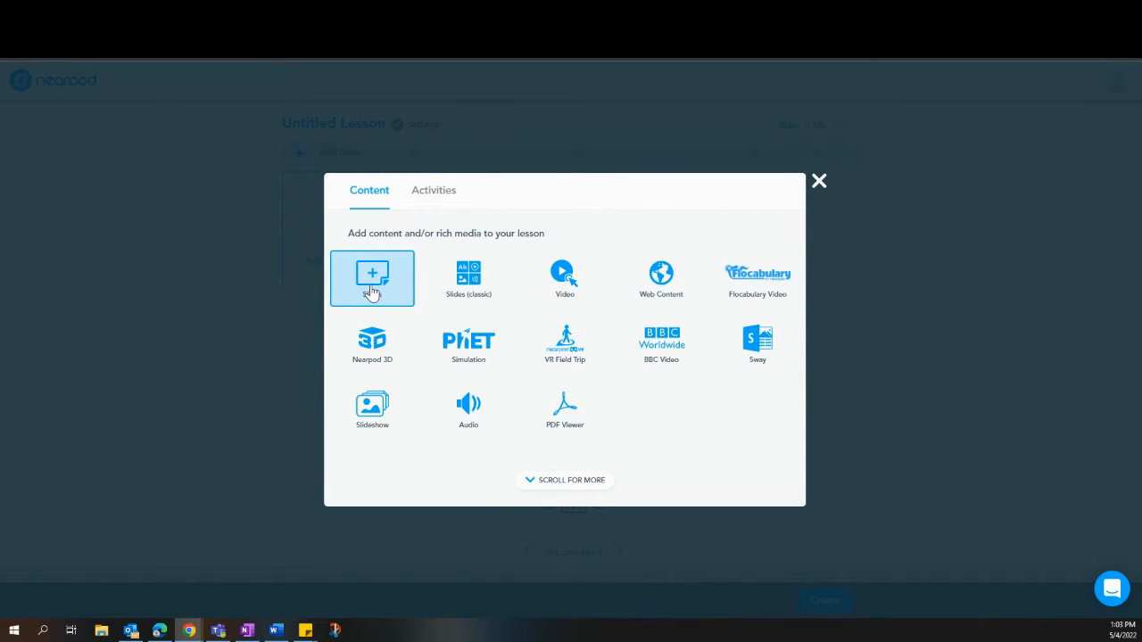
pyautogui.click(371, 292)
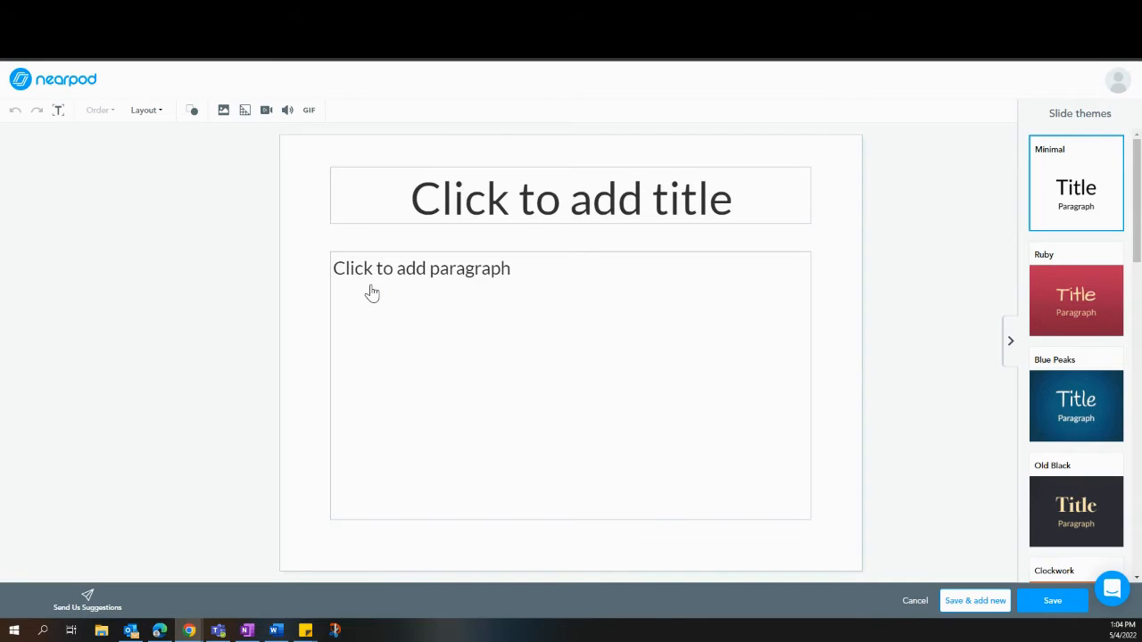
pyautogui.click(1059, 322)
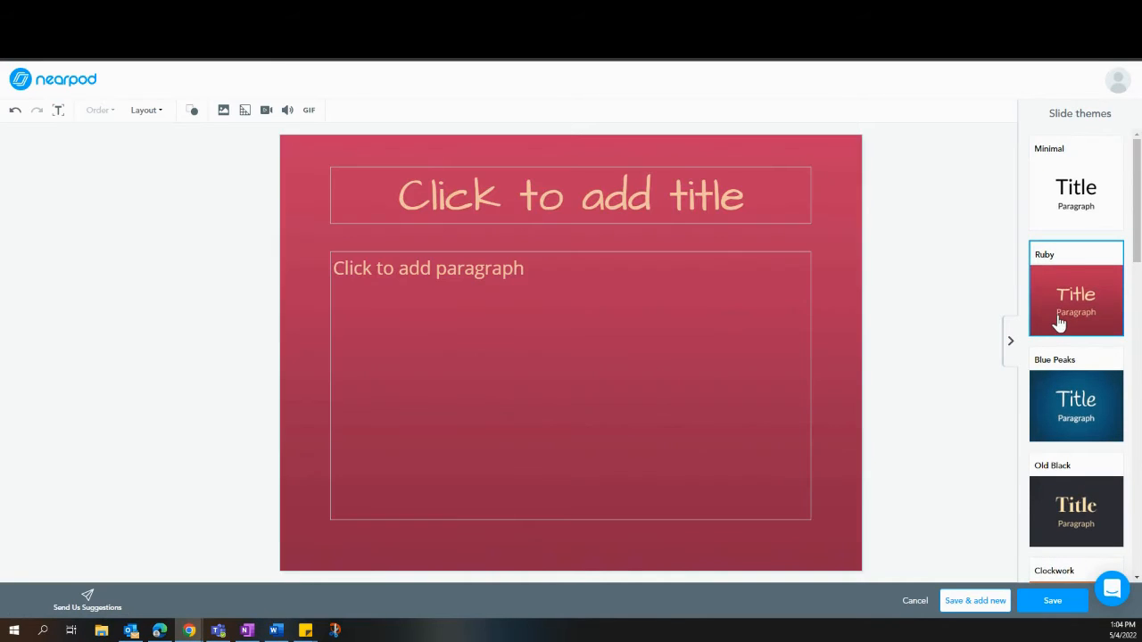
# Give the slide the title "Your First Slide" and paragraph "Yup", and save it with a new slide added, accepting the theme change without further reminders
pyautogui.click(650, 198)
pyautogui.write('Your First Slide')
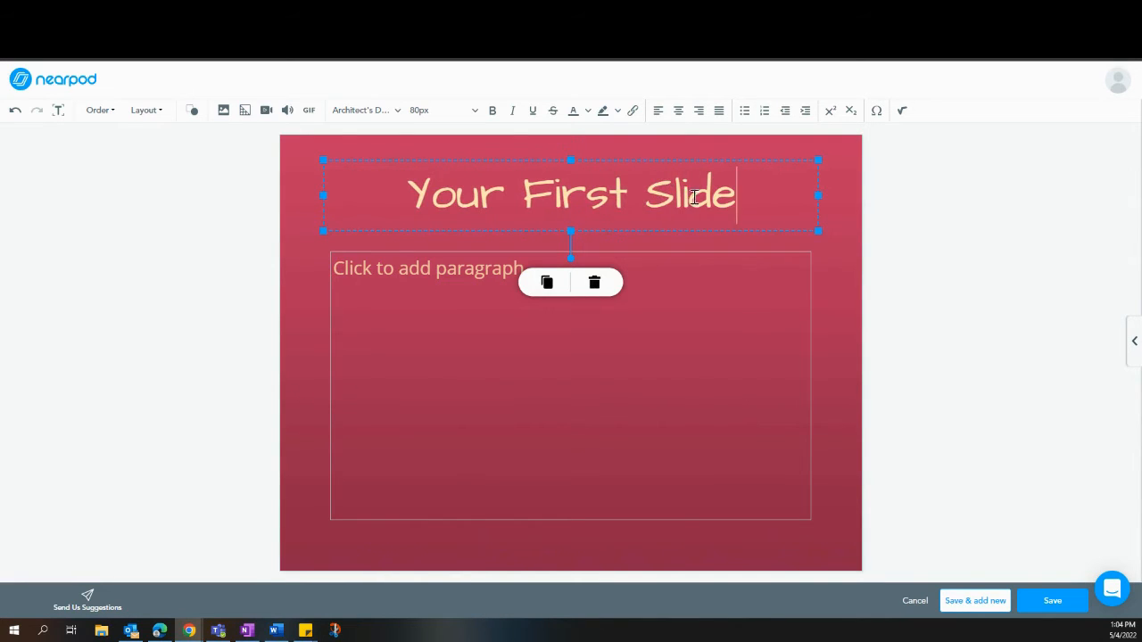
pyautogui.click(486, 282)
pyautogui.write('Yup')
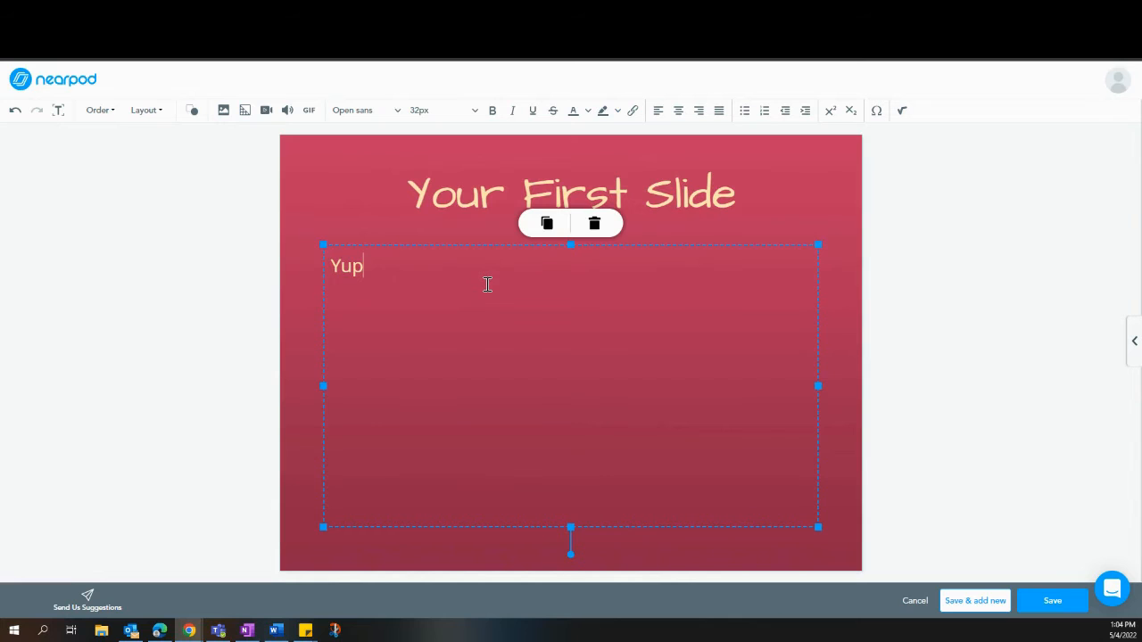
pyautogui.click(957, 608)
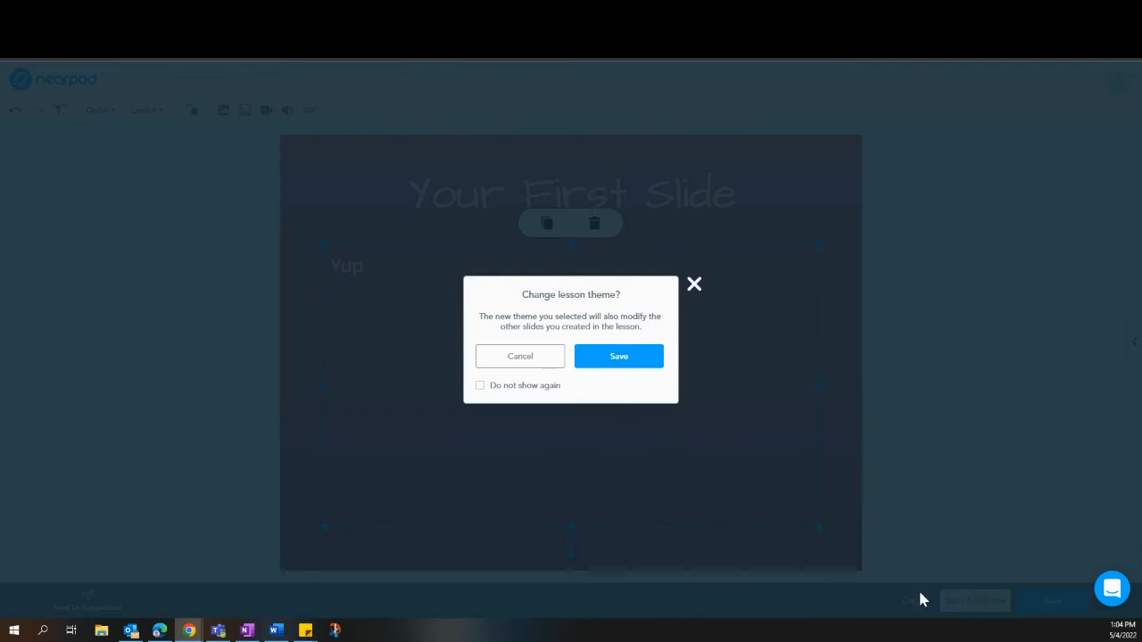
pyautogui.click(490, 388)
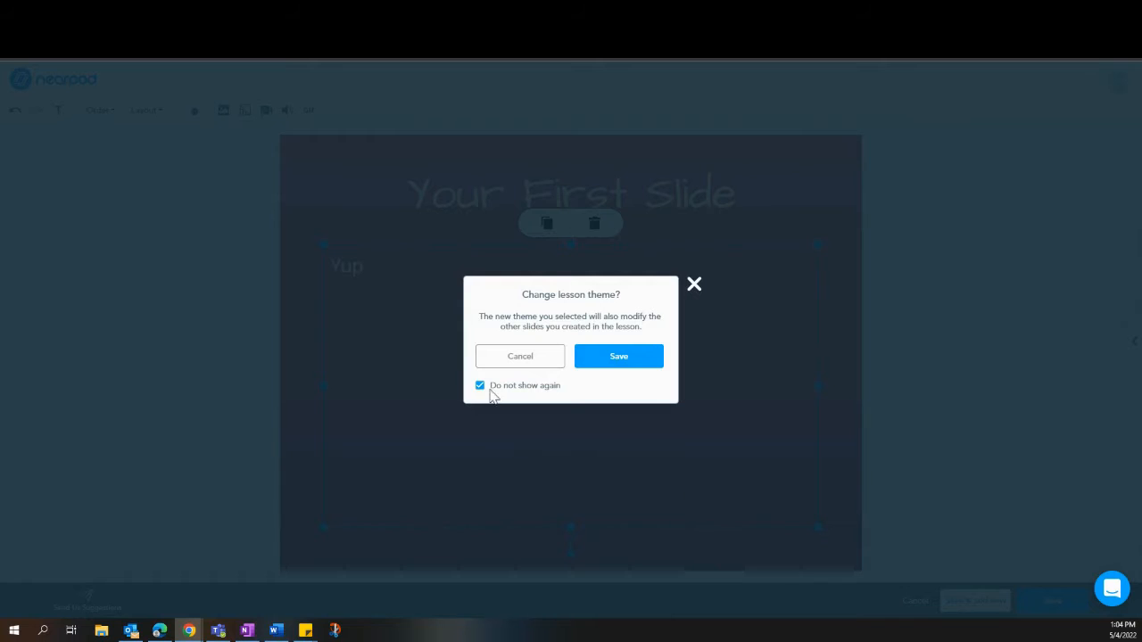
pyautogui.click(593, 359)
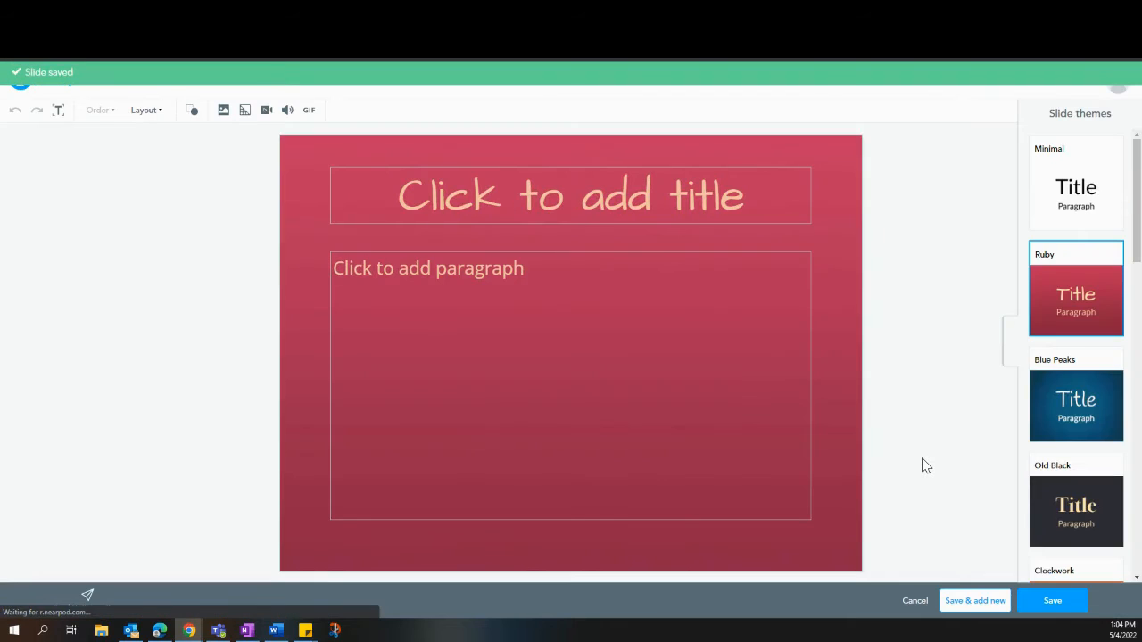
# Title the second slide "Slide 2" and save it to the lesson
pyautogui.click(563, 203)
pyautogui.write('Sl')
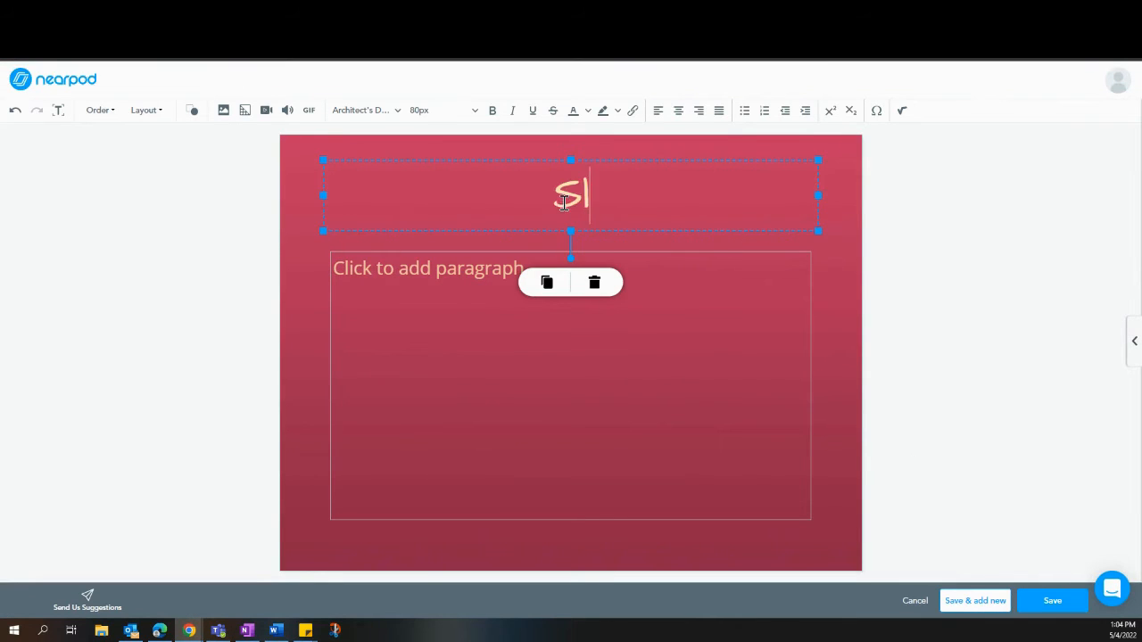
pyautogui.write('ide 2')
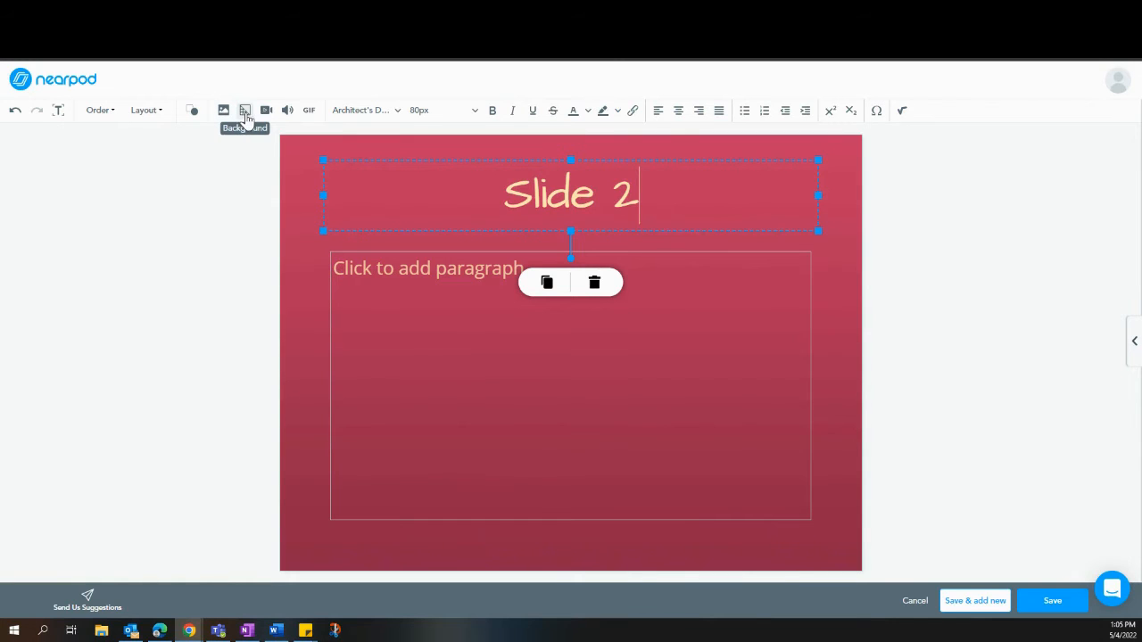
pyautogui.click(312, 110)
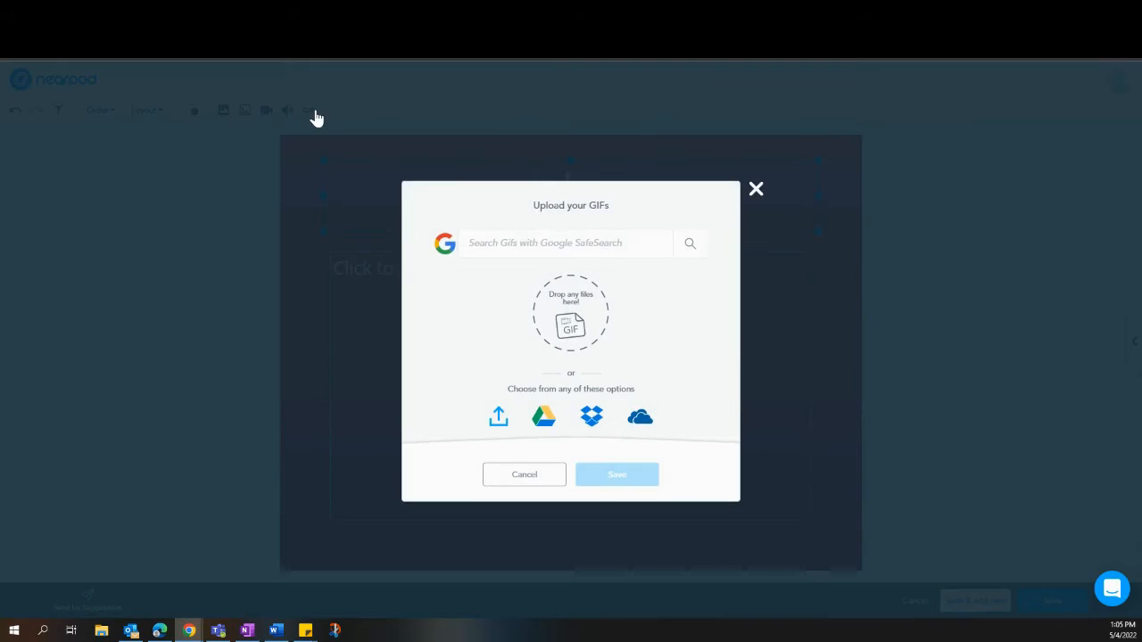
pyautogui.click(757, 190)
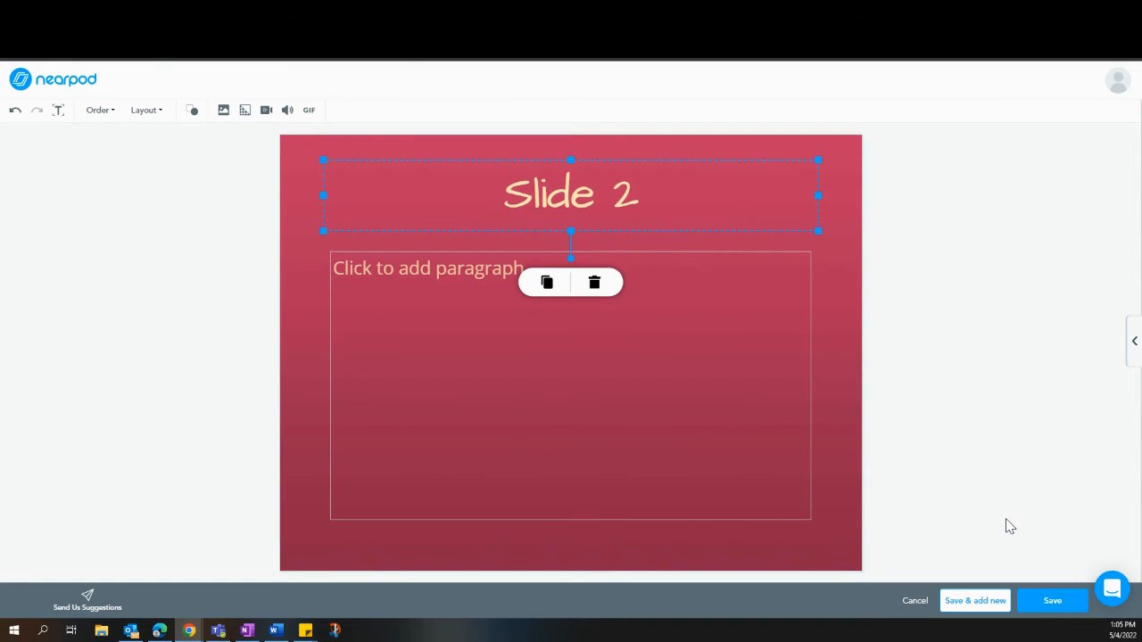
pyautogui.click(1056, 604)
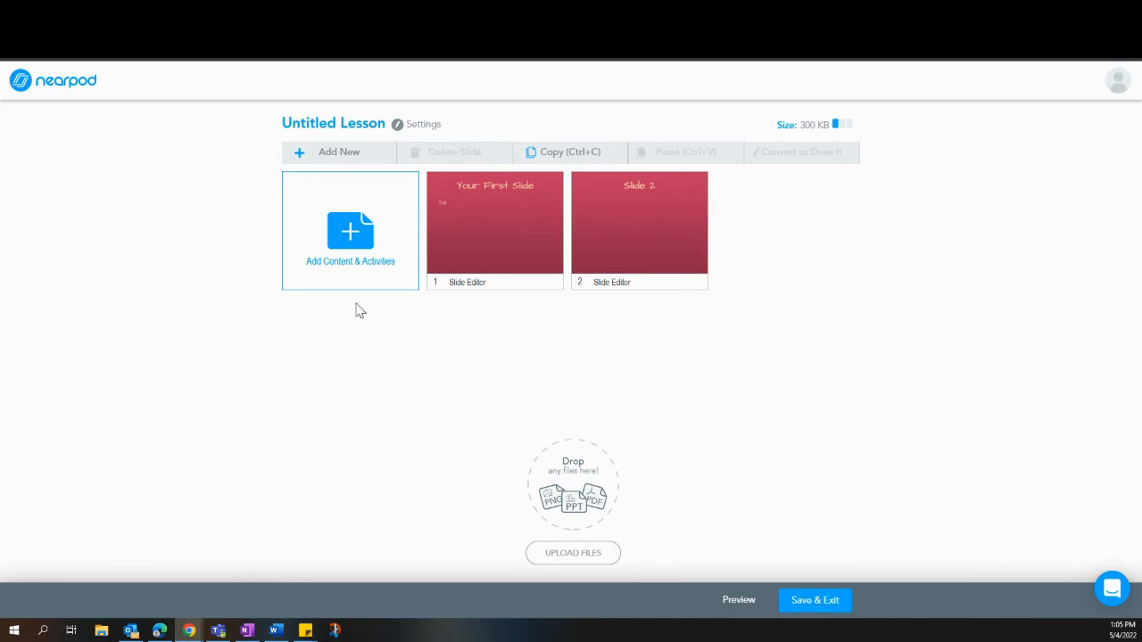
# Add a Collaborate Board activity with the topic "Tell me two truths and a lie about yourself." and save it
pyautogui.click(343, 259)
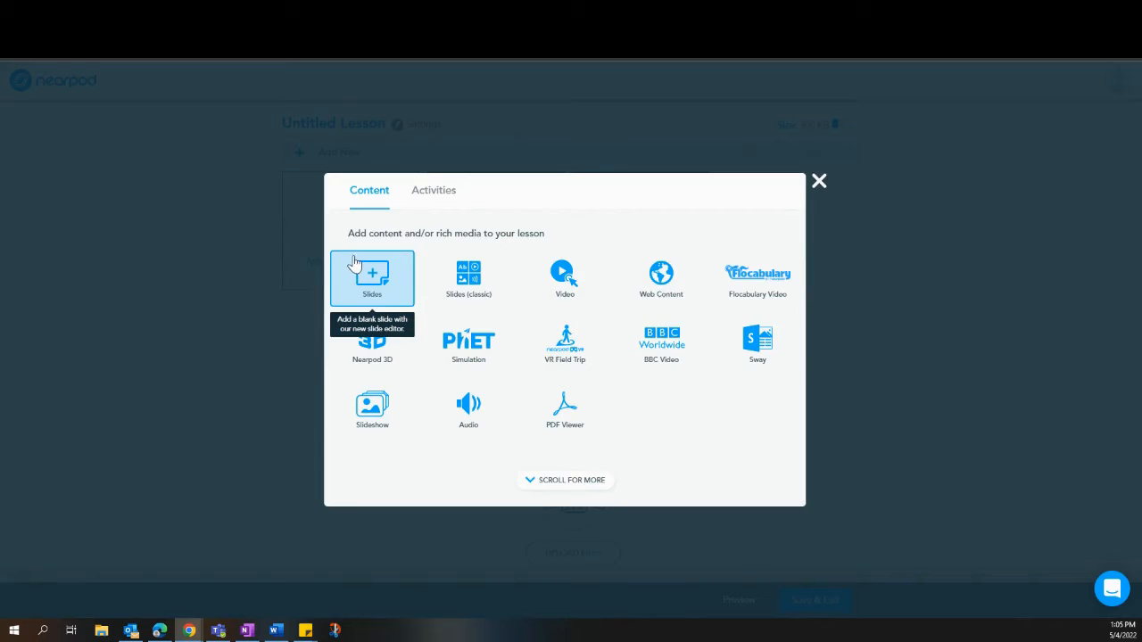
pyautogui.click(575, 482)
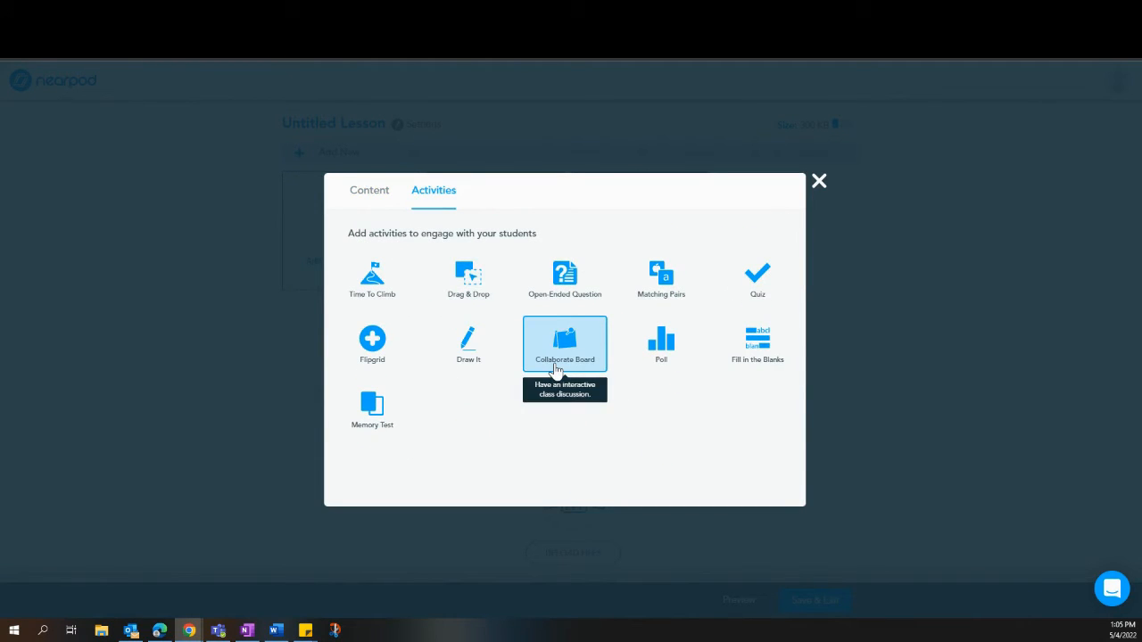
pyautogui.click(556, 371)
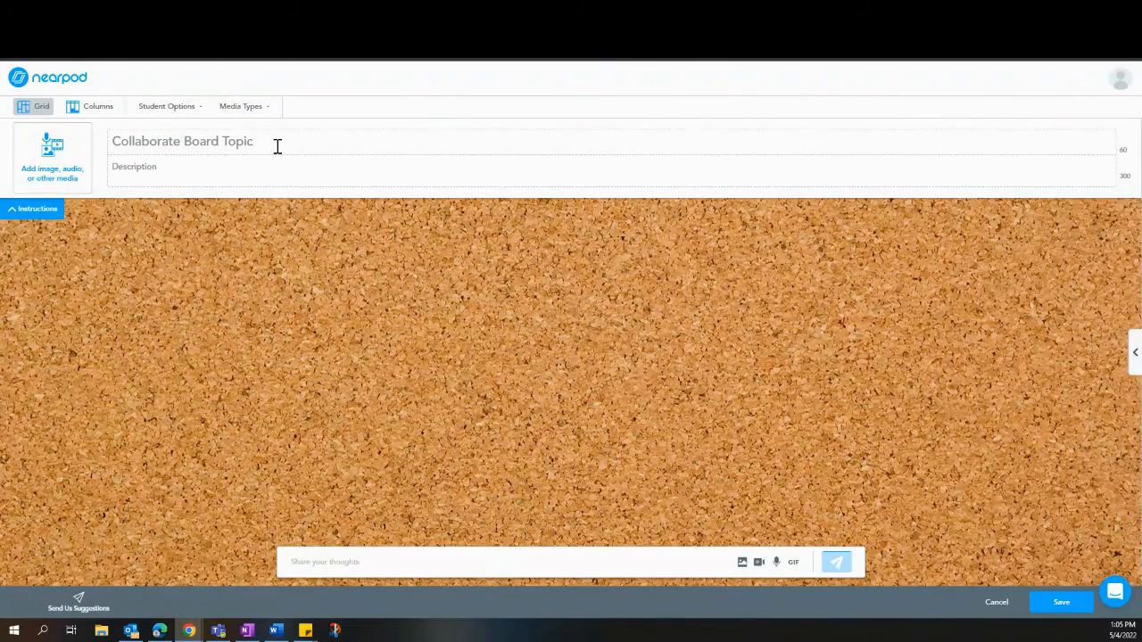
pyautogui.write('Tell me two tr')
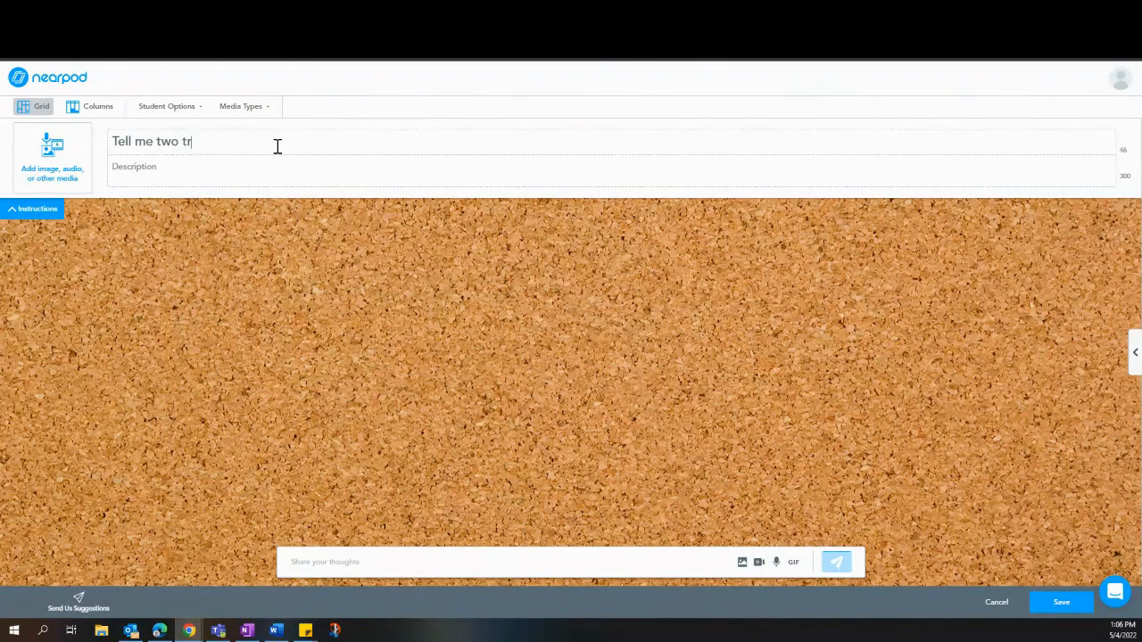
pyautogui.write('uths and a lie about yourself.')
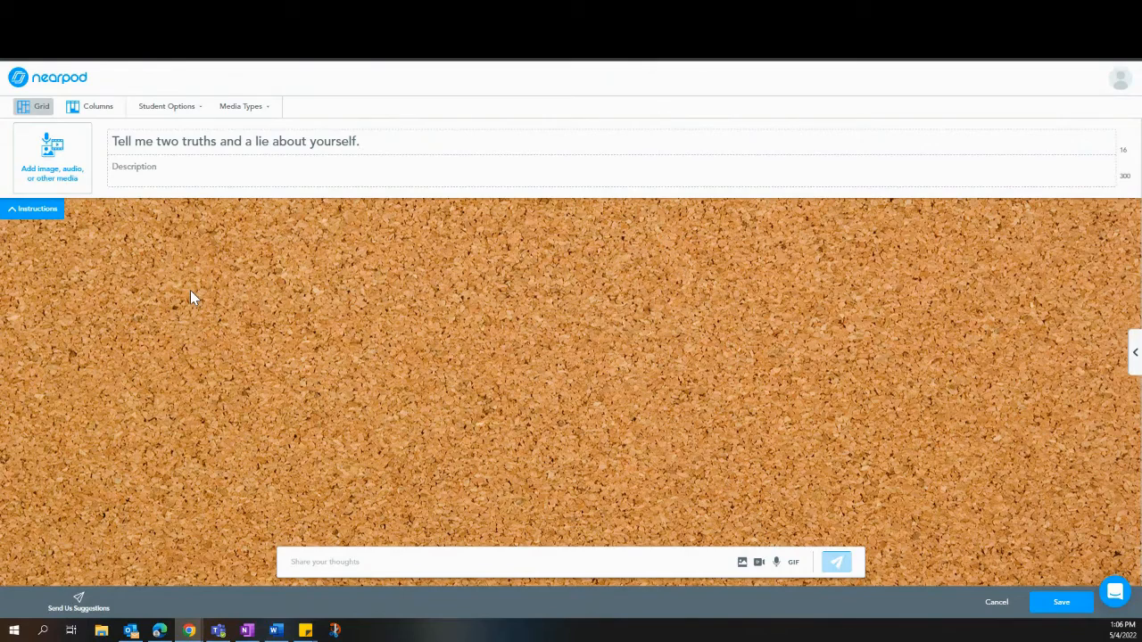
pyautogui.click(355, 562)
pyautogui.click(1051, 605)
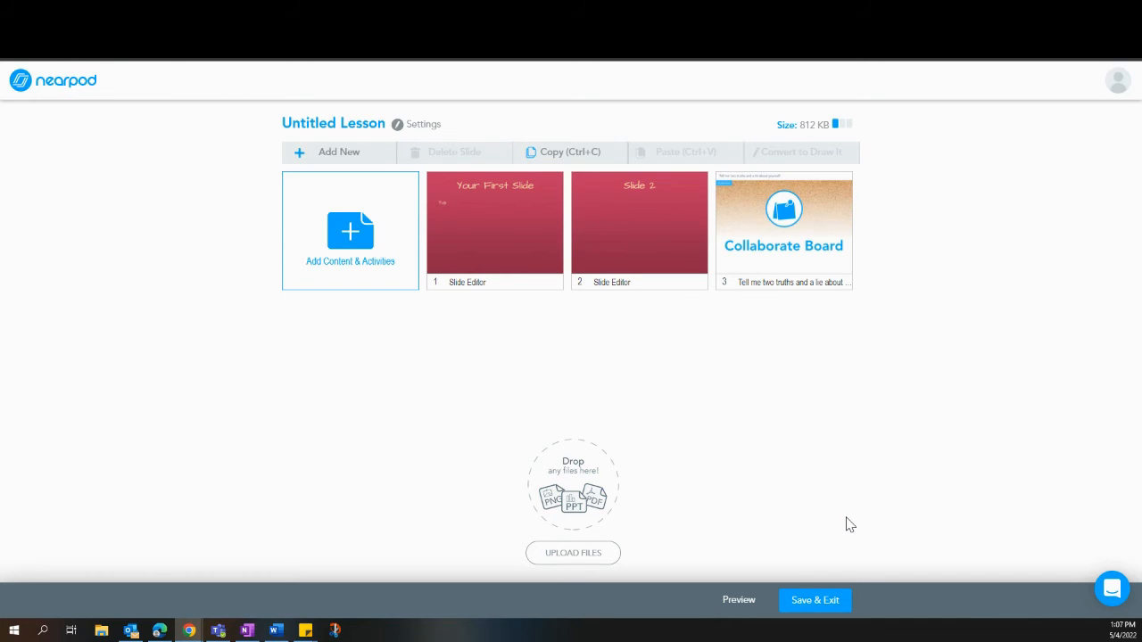
# Check the file upload sources without adding a file, and move Slide 2 behind the Collaborate Board
pyautogui.click(592, 560)
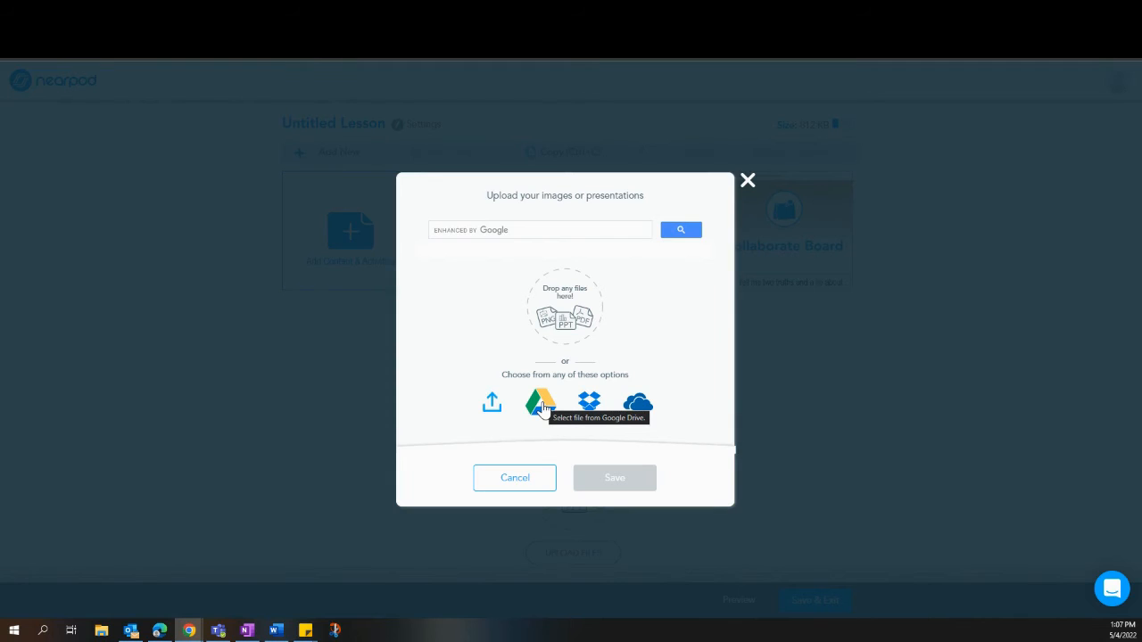
pyautogui.click(536, 481)
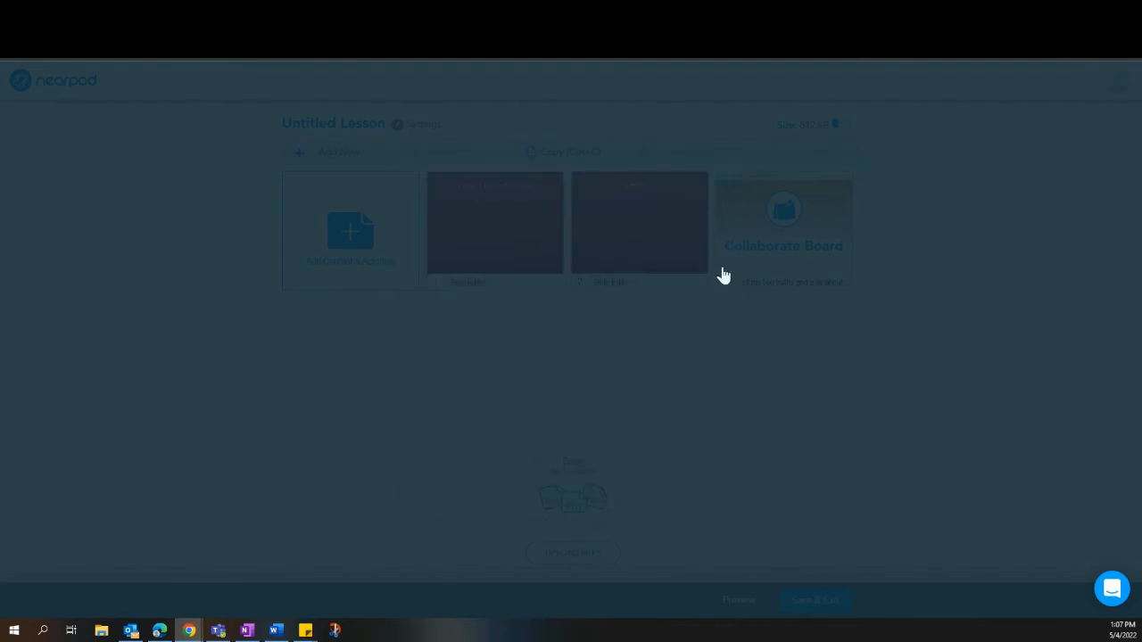
pyautogui.moveTo(613, 222); pyautogui.dragTo(815, 235)
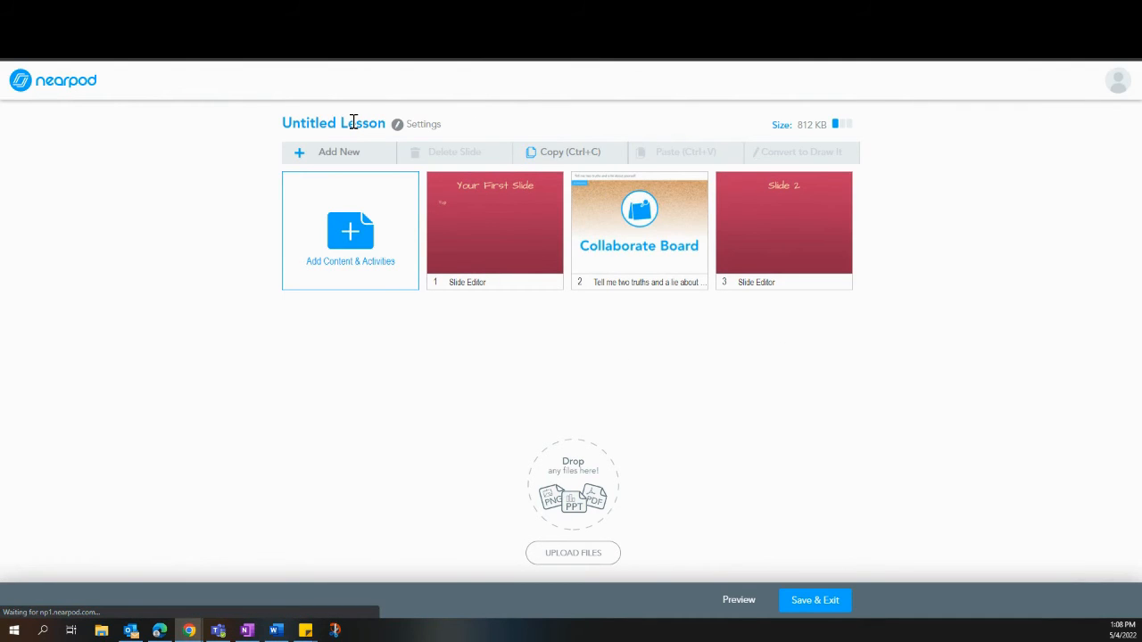
# Rename the lesson as "Test Lesson", and save and exit it
pyautogui.click(353, 122)
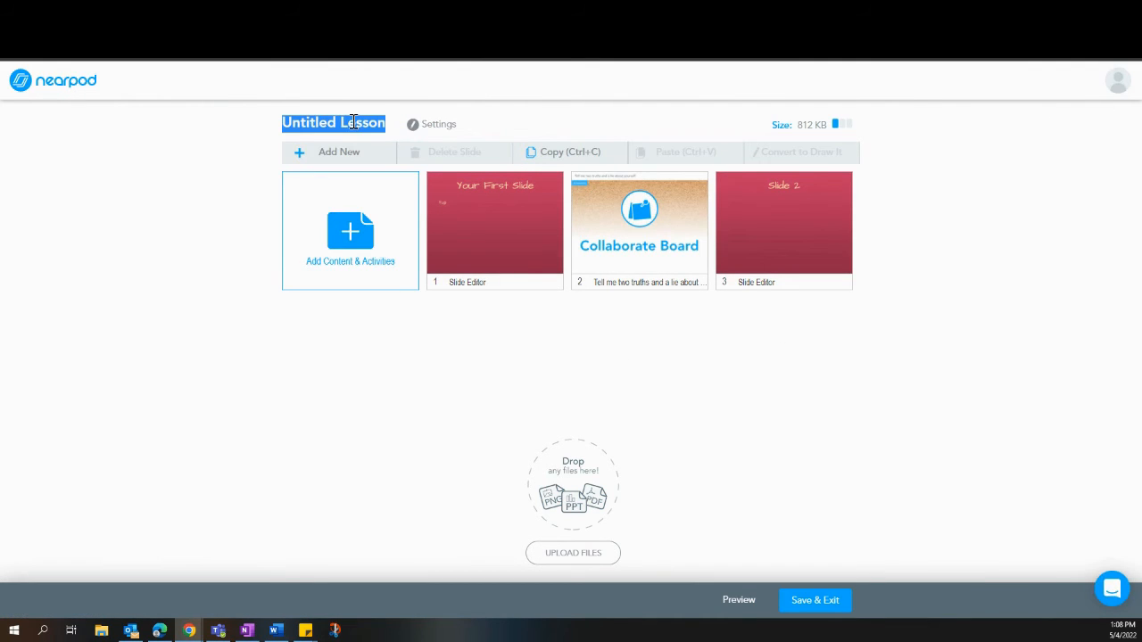
pyautogui.write('Test Lesson')
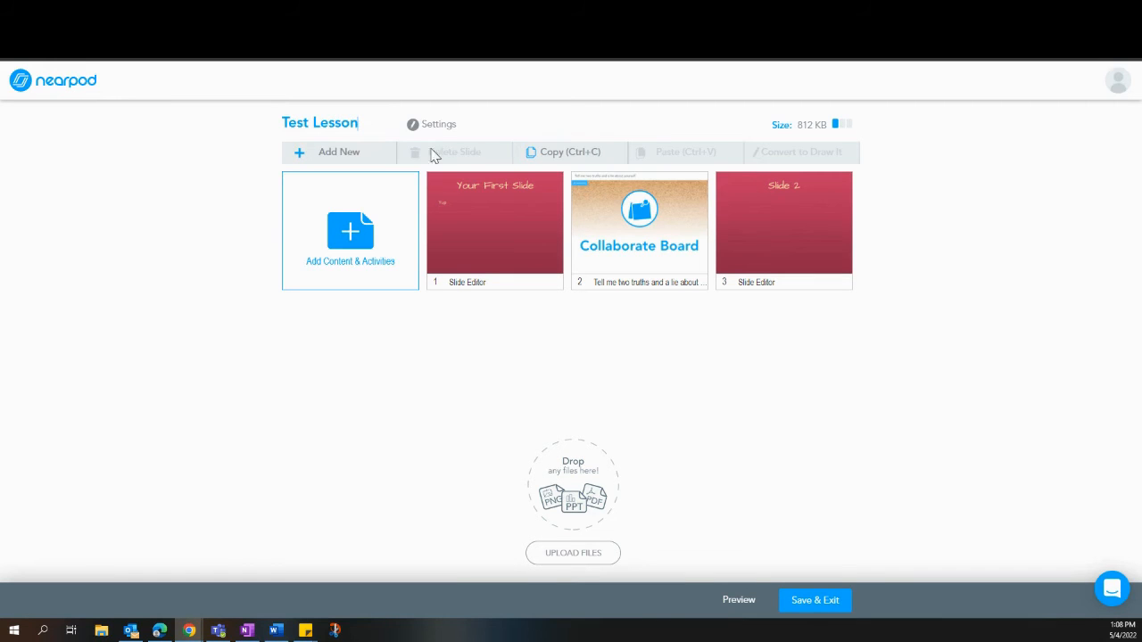
pyautogui.click(802, 602)
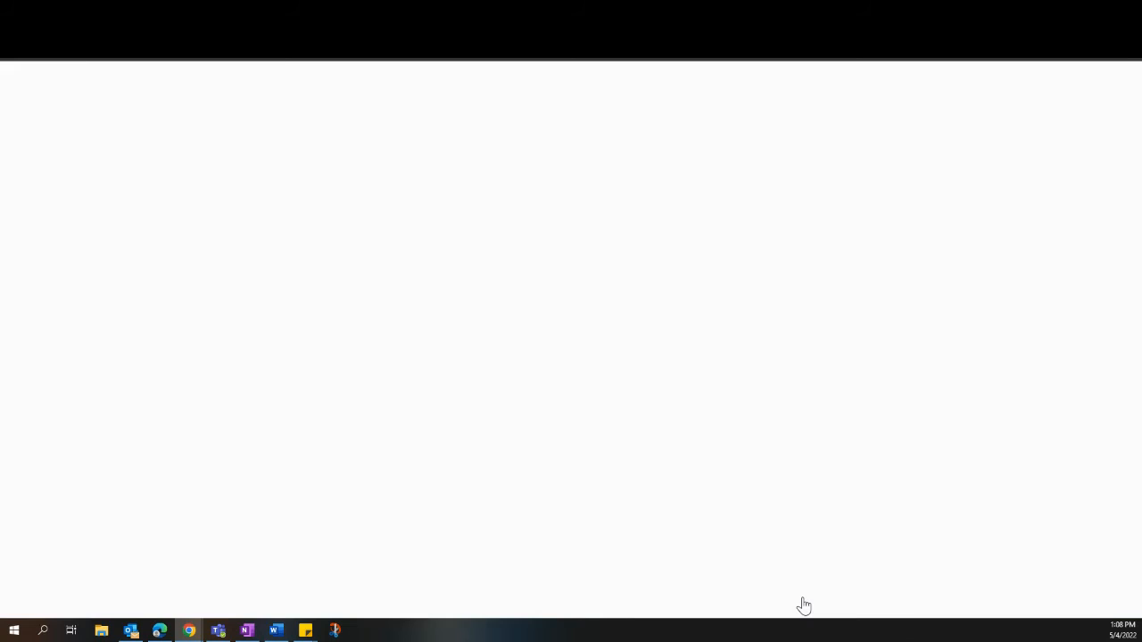
# Launch the lesson in Live Participation mode, dismiss the join code, and advance to the Collaborate Board
pyautogui.moveTo(449, 449)
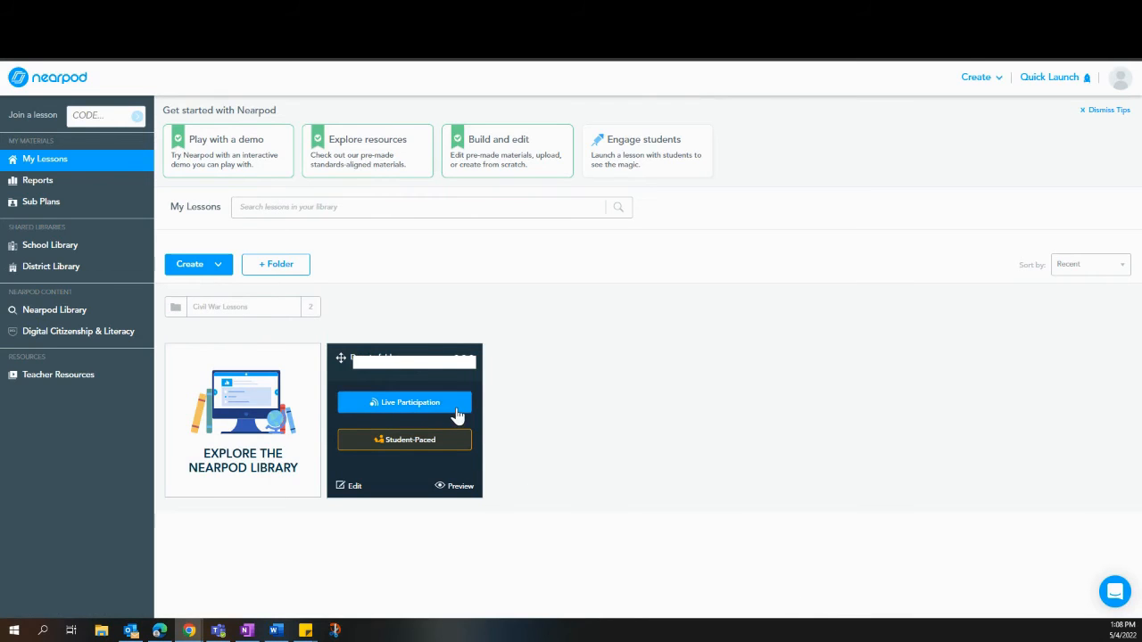
pyautogui.click(456, 412)
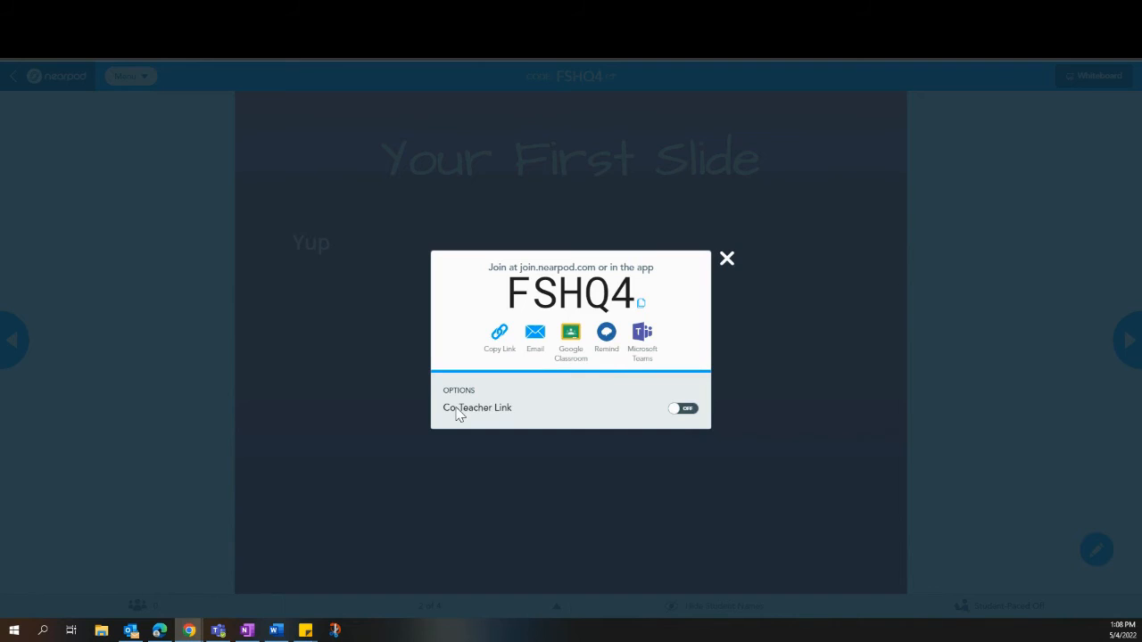
pyautogui.click(727, 258)
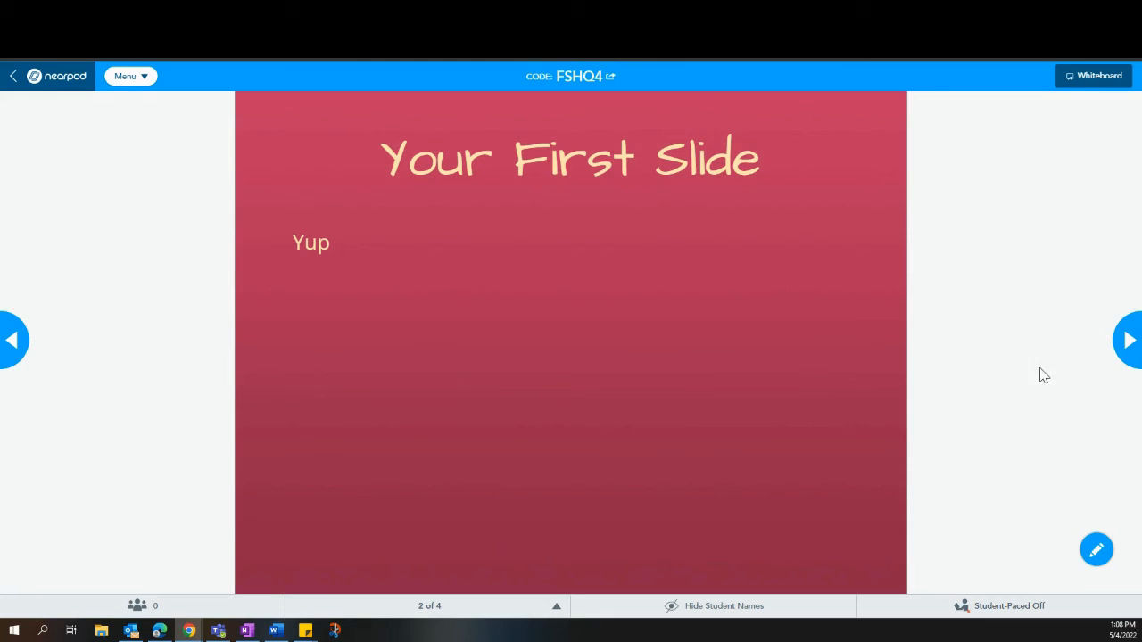
pyautogui.click(1126, 341)
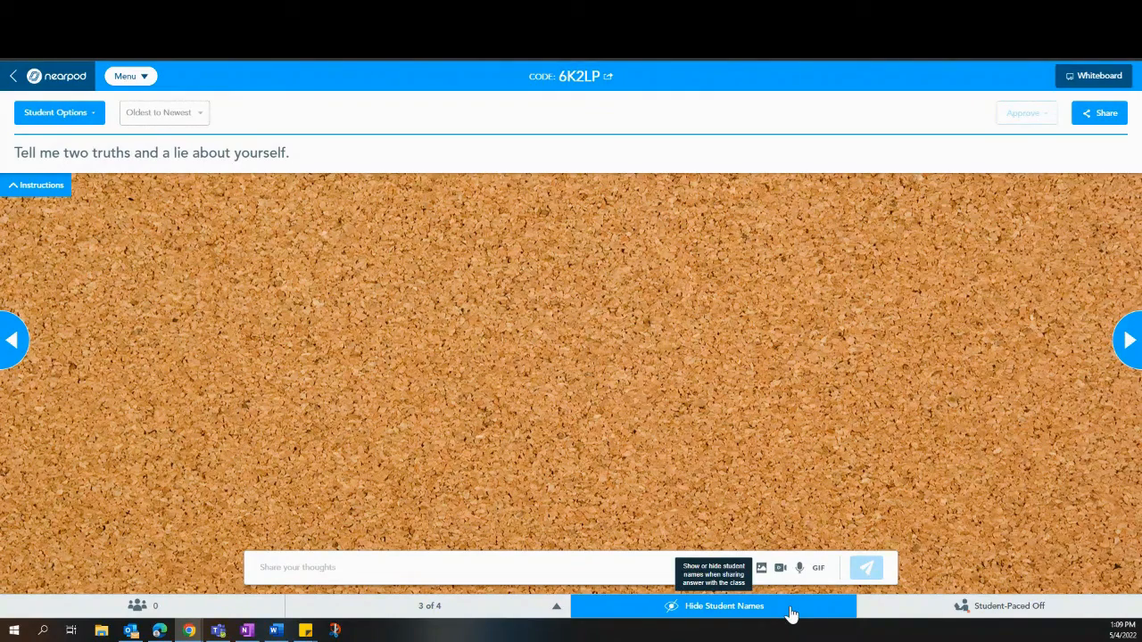
# Turn on Student-Paced mode for slides 3 to 4 and acknowledge the notice
pyautogui.click(1060, 611)
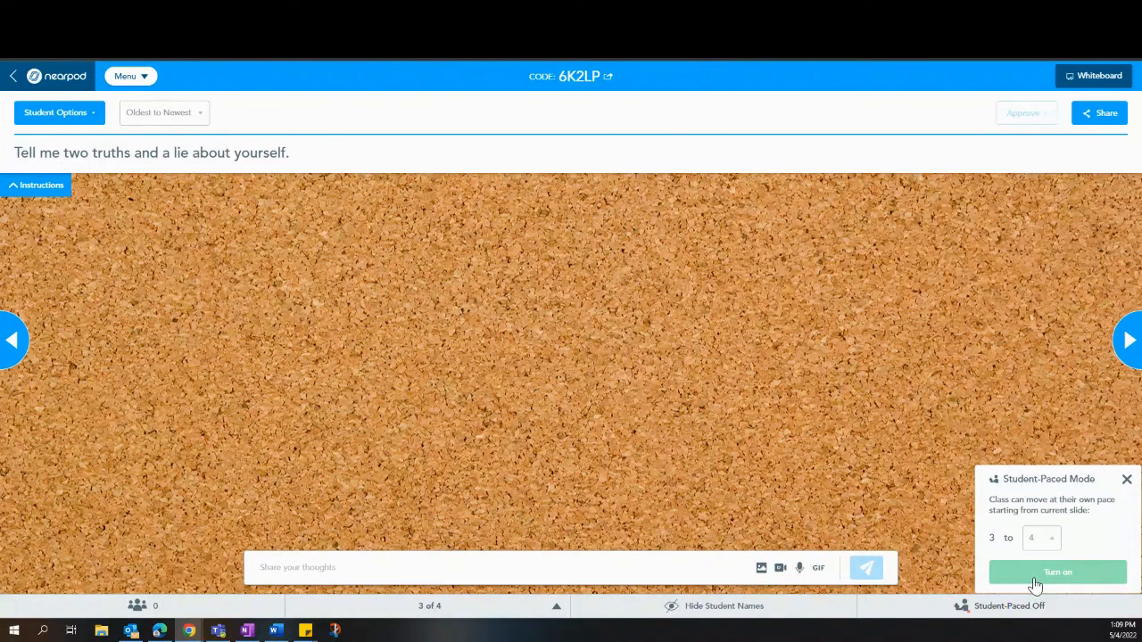
pyautogui.click(1035, 579)
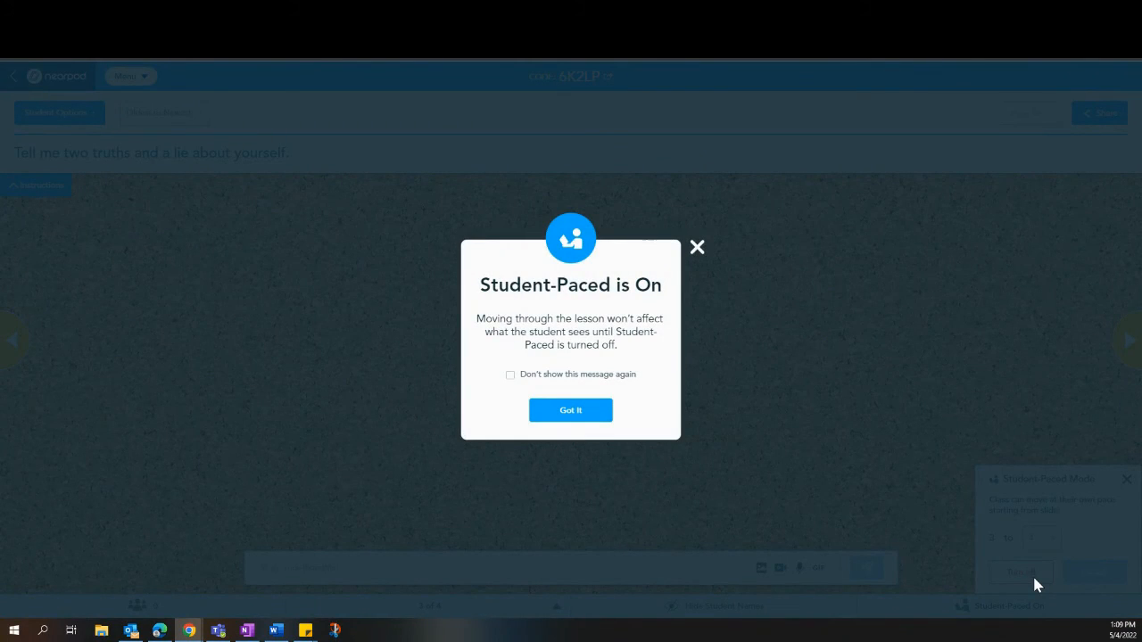
pyautogui.click(589, 415)
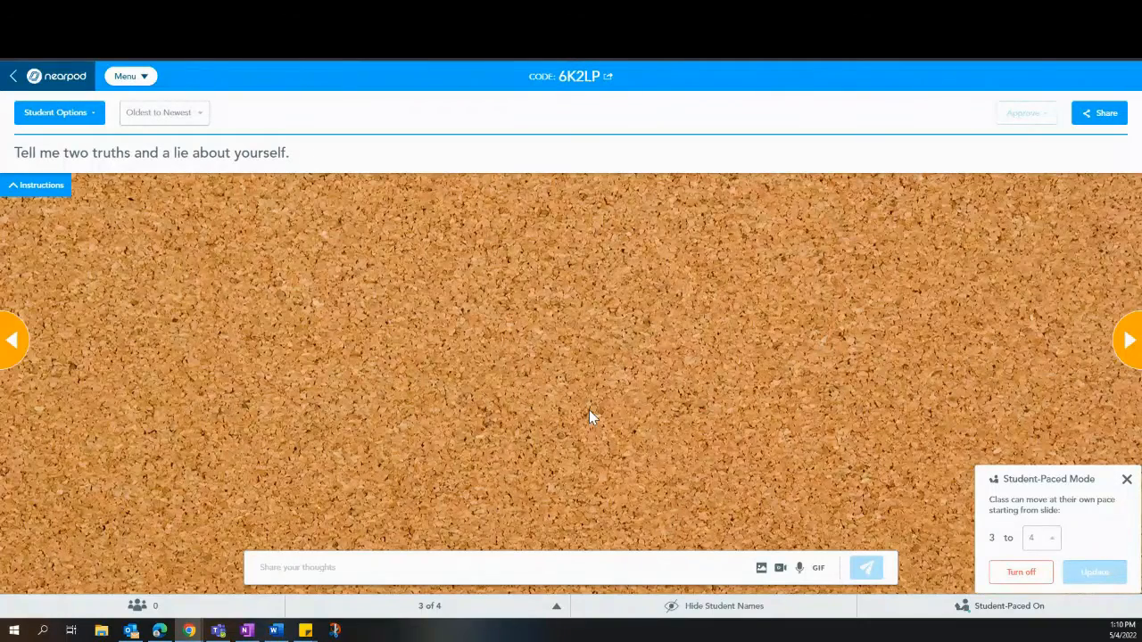